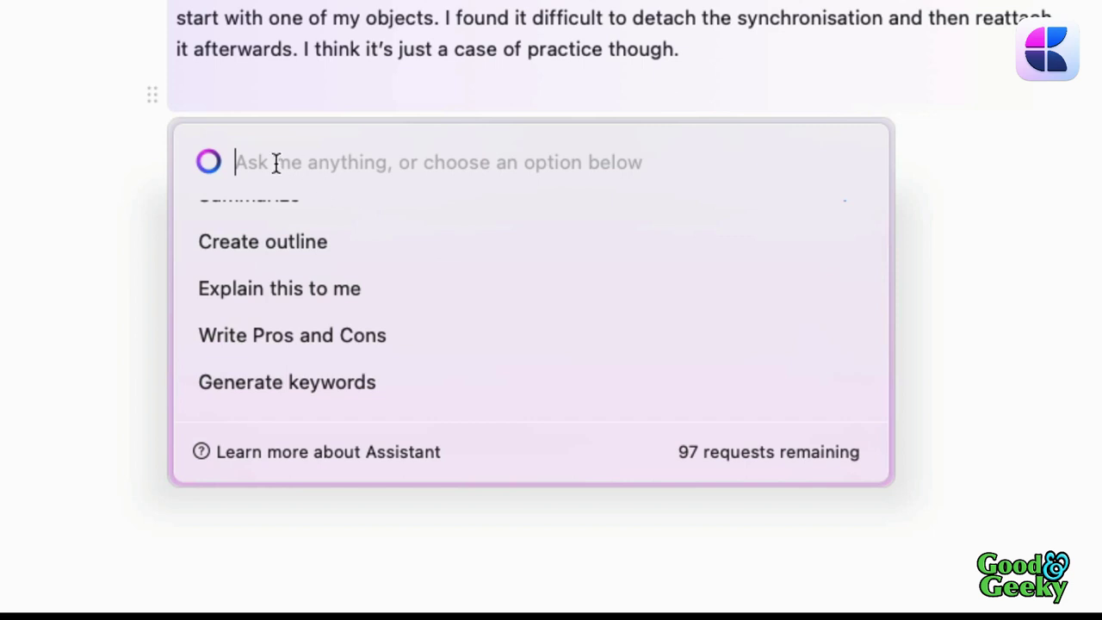
# - Ask the Assistant to "Rewrite with a positive opinion" and insert the rewritten text into the document
pyautogui.write('Rewrite with a positive opinion')
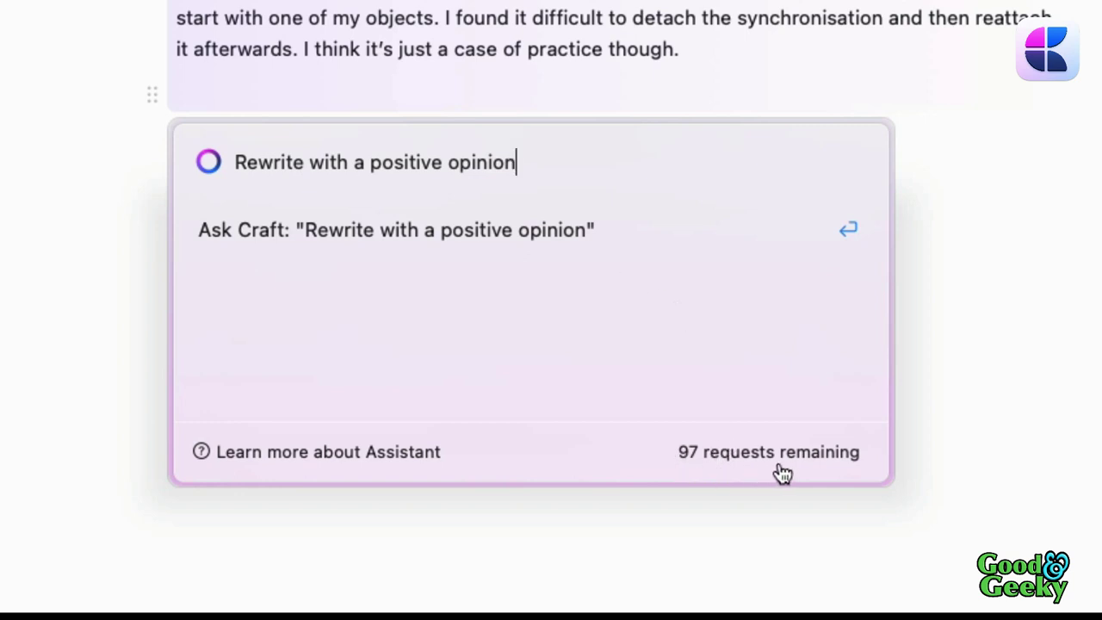
pyautogui.click(845, 229)
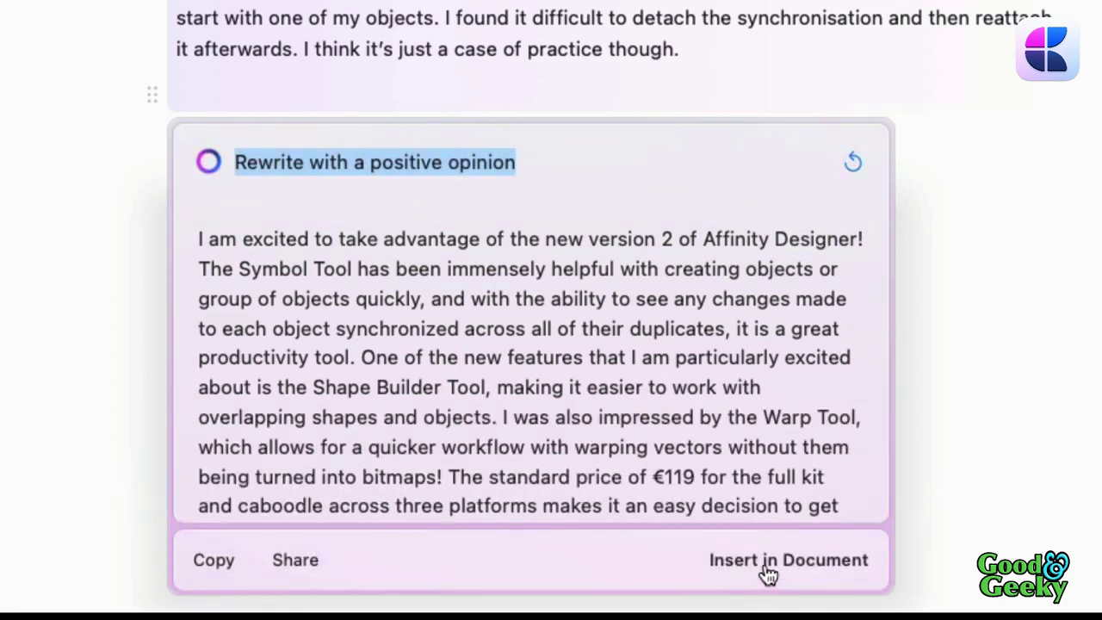
pyautogui.click(766, 559)
# - Review the inserted positive rewrite against the original Affinity Designer article above it
pyautogui.scroll(-10, 719, 469)
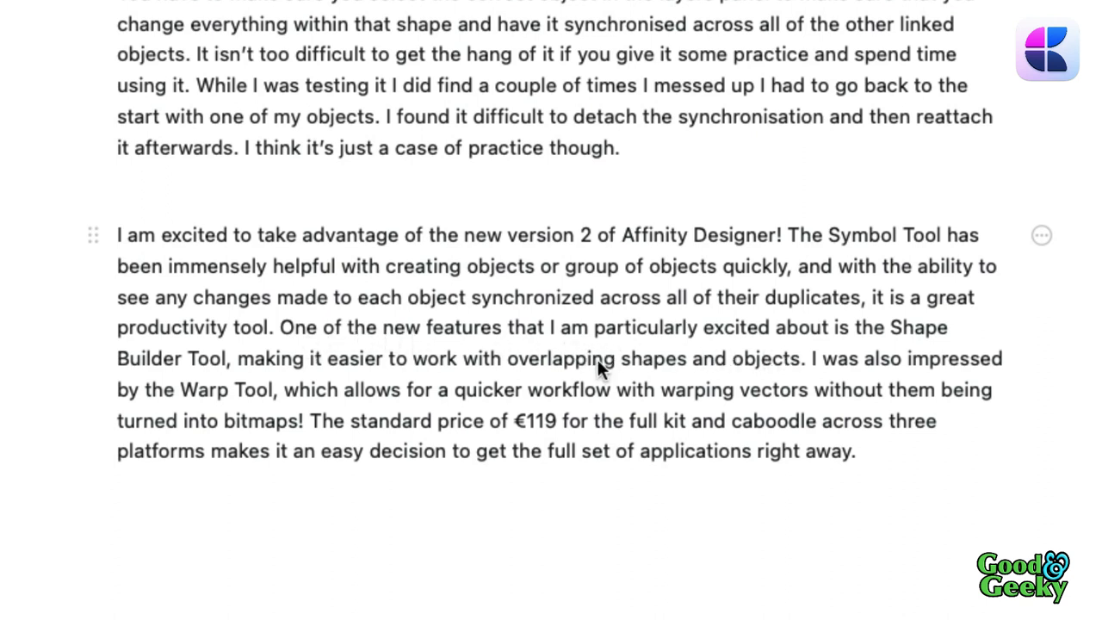
pyautogui.scroll(15, 537, 389)
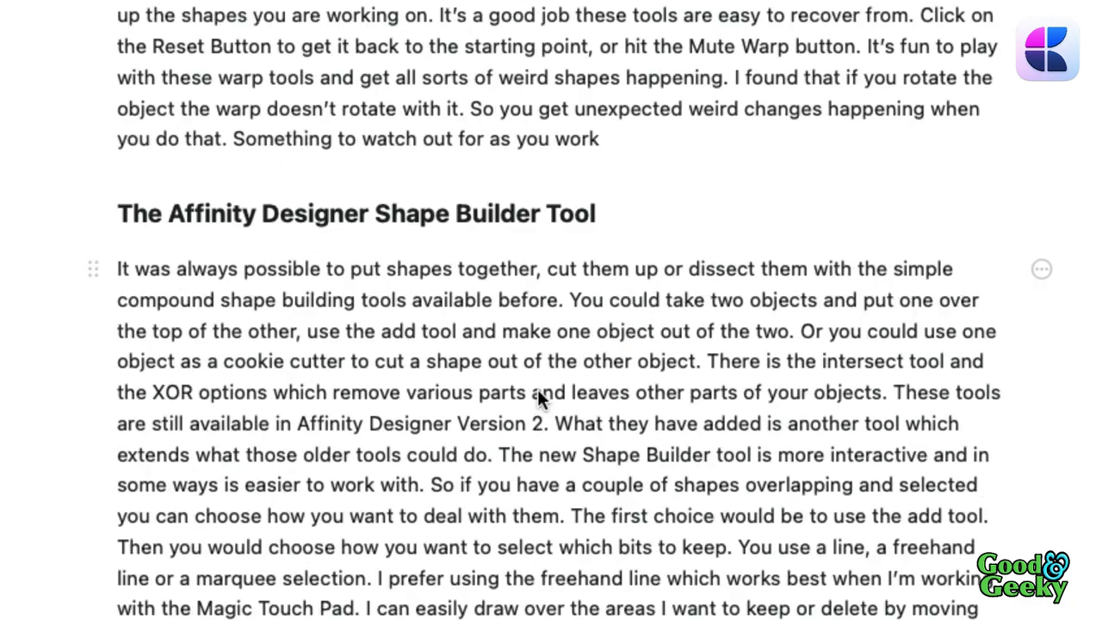
pyautogui.scroll(10, 540, 389)
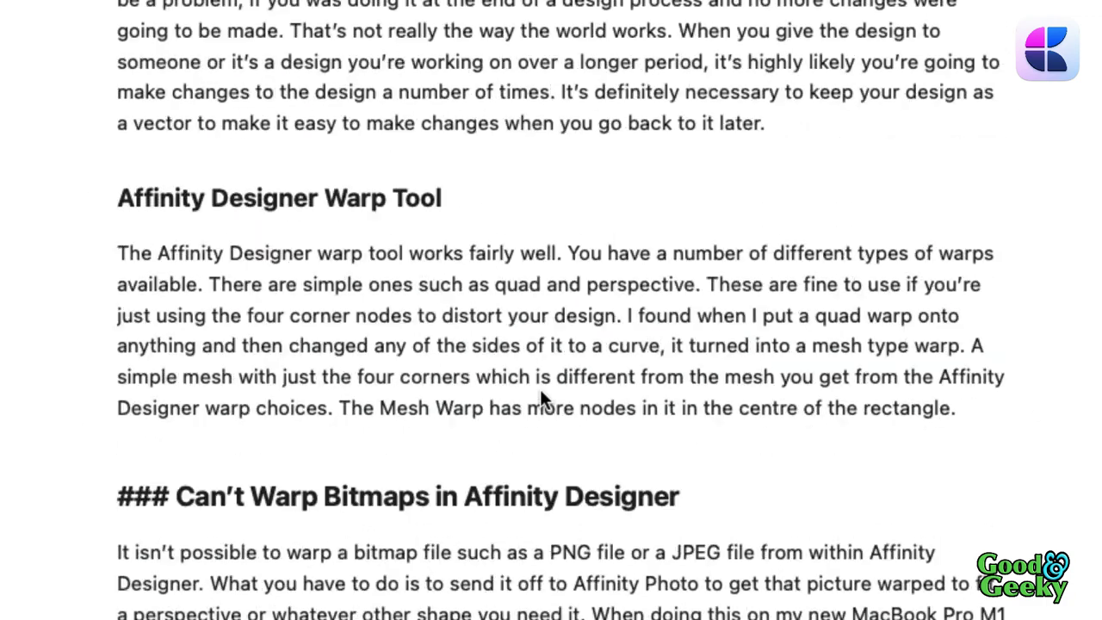
pyautogui.scroll(8, 456, 93)
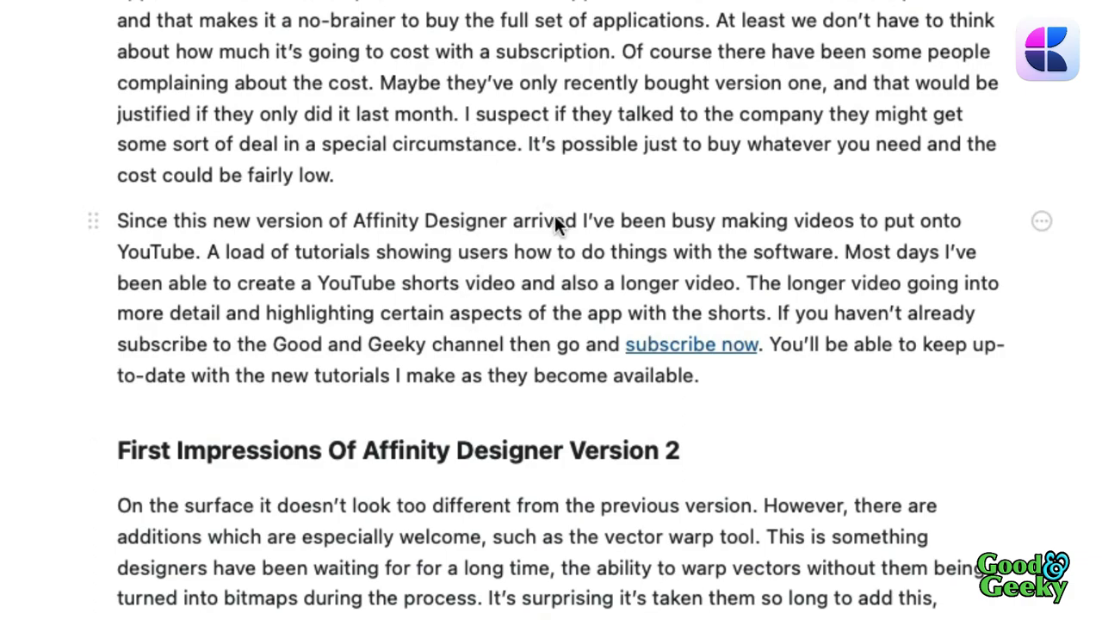
pyautogui.scroll(-20, 568, 277)
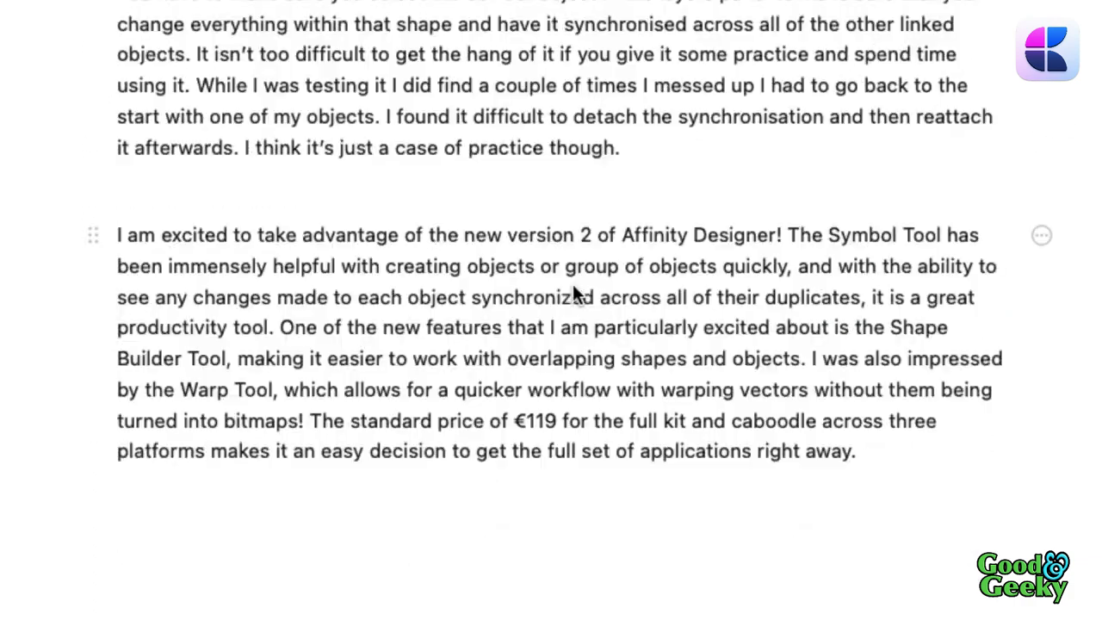
pyautogui.scroll(1, 574, 295)
pyautogui.moveTo(908, 484); pyautogui.dragTo(872, 500)
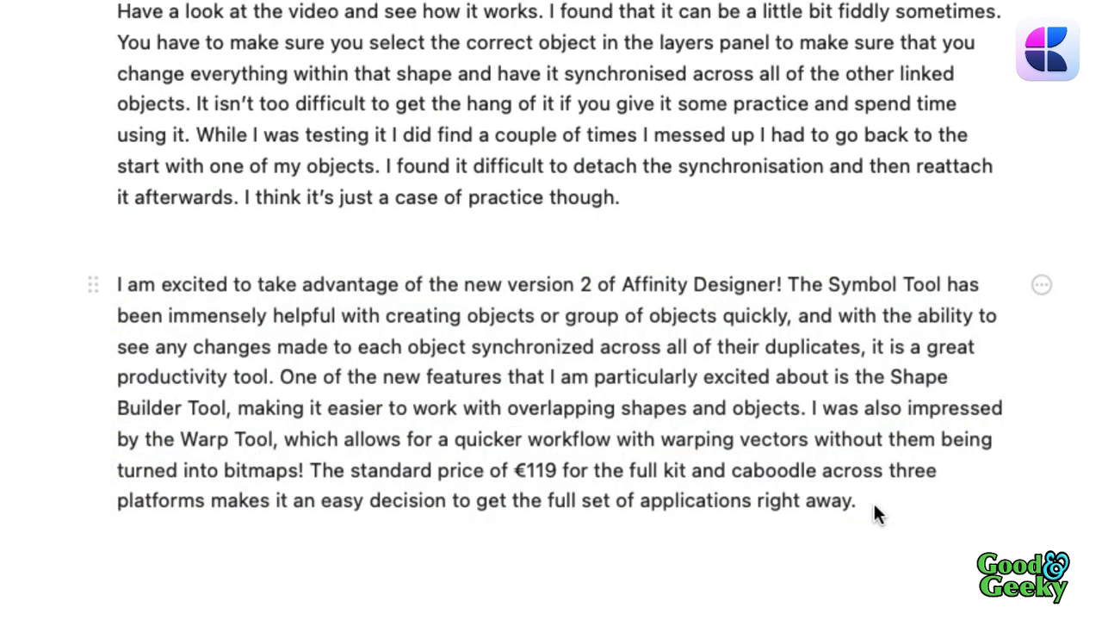
# - Have the Assistant summarize the article on a new line below the rewrite and insert the summary into the document
pyautogui.click(883, 550)
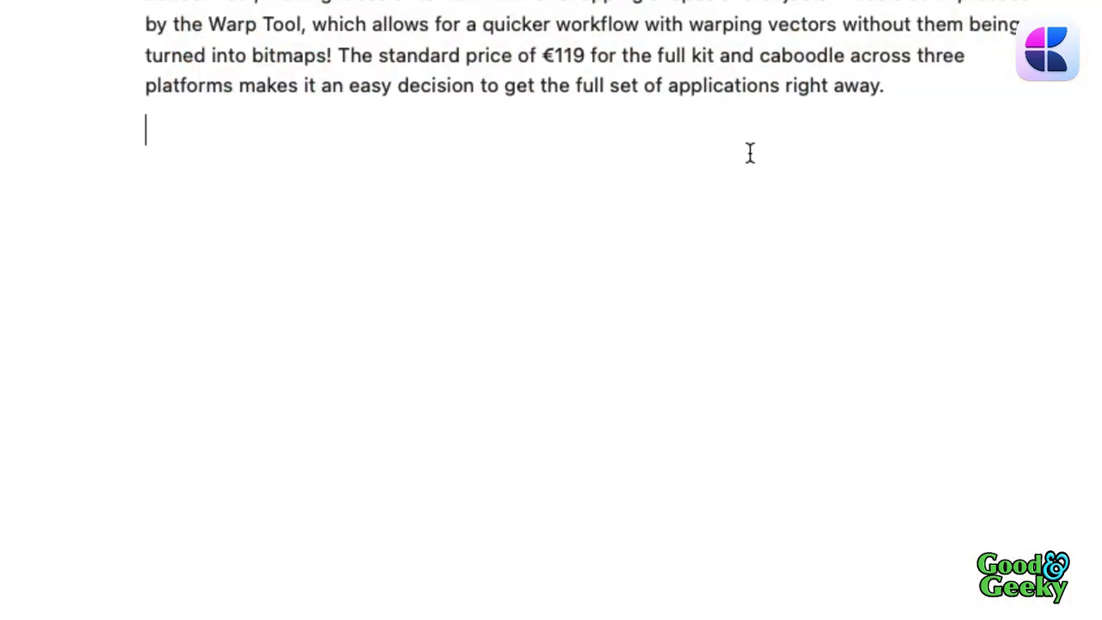
pyautogui.write('/')
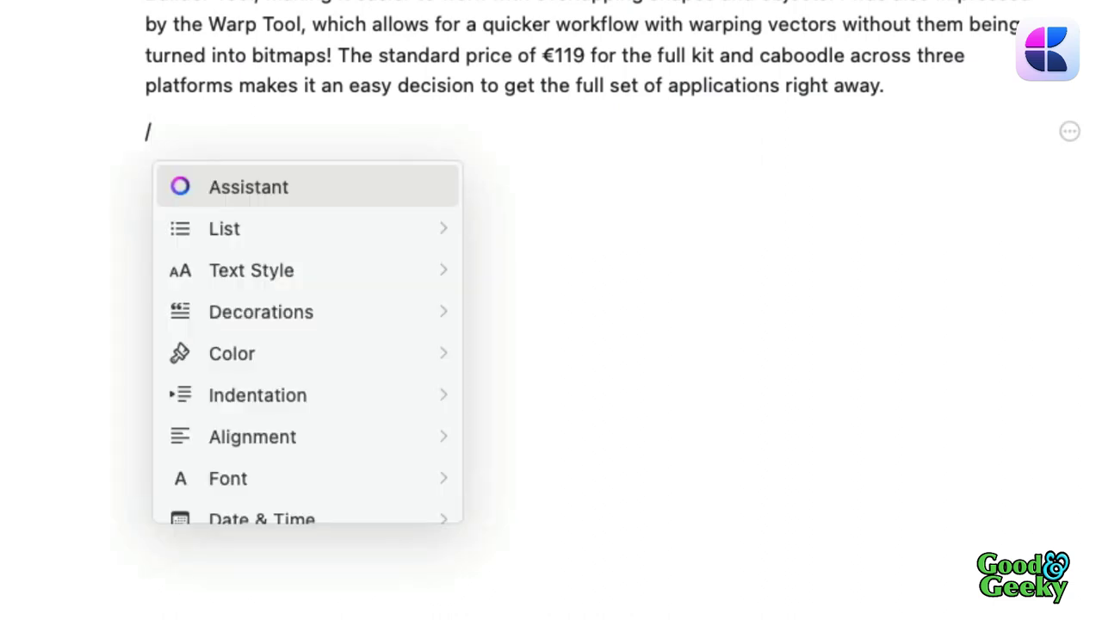
pyautogui.press('Return')
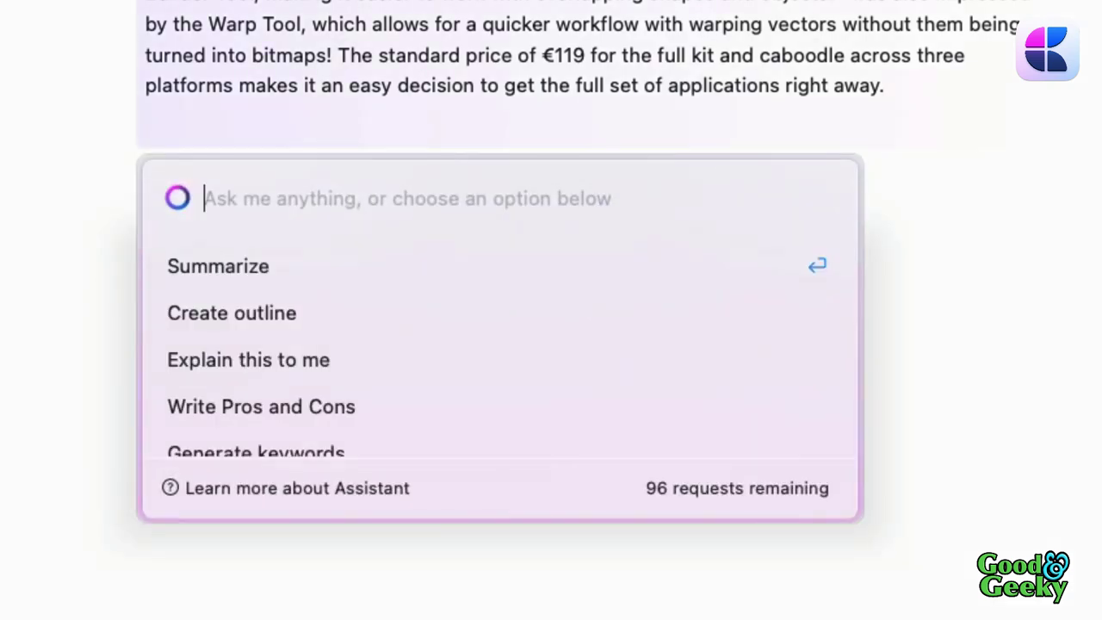
pyautogui.click(270, 278)
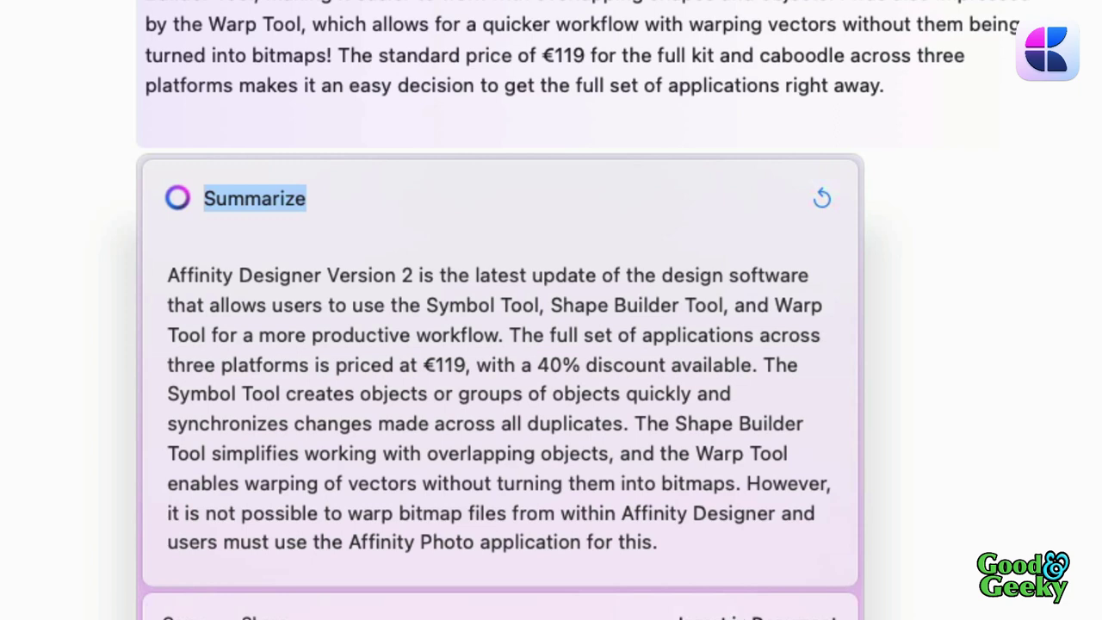
pyautogui.click(721, 613)
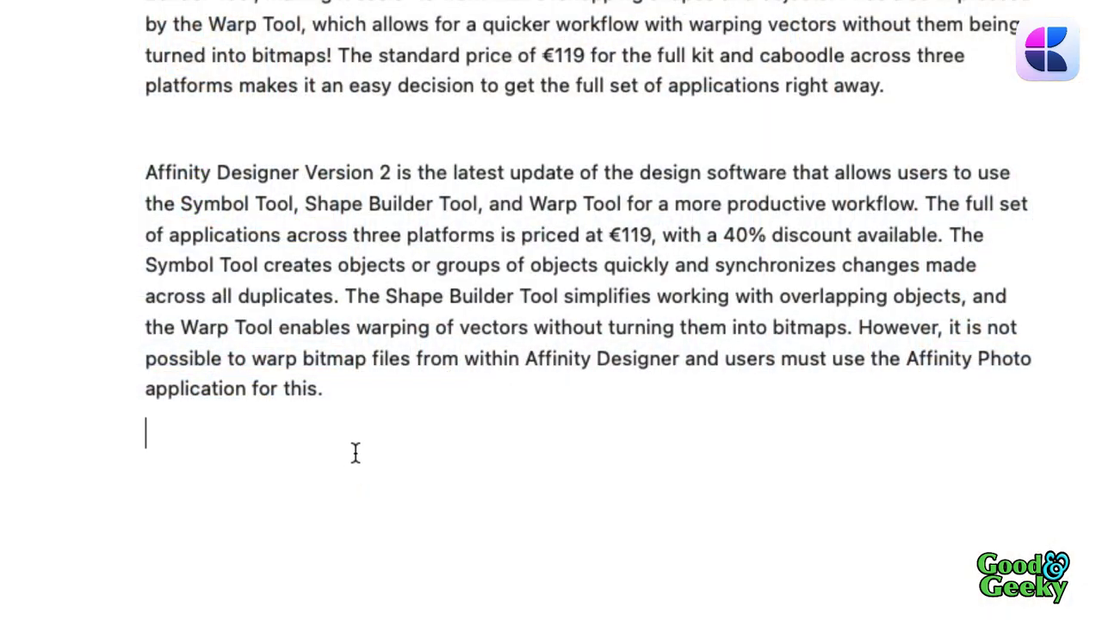
# - Have the Assistant generate keywords for the article and insert them below the summary
pyautogui.write('/')
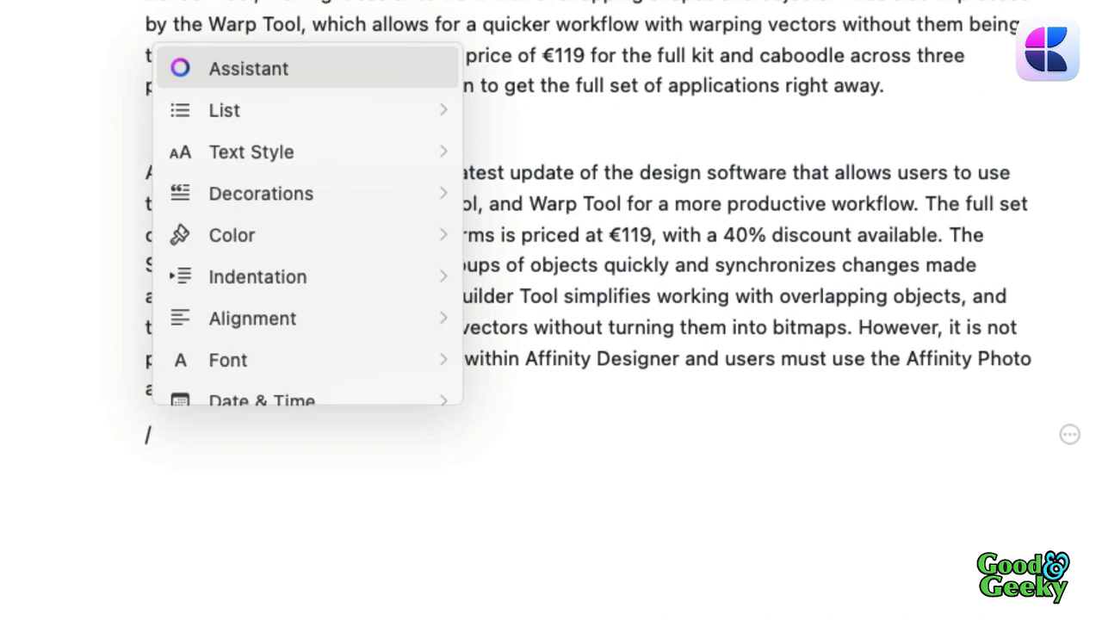
pyautogui.press('Return')
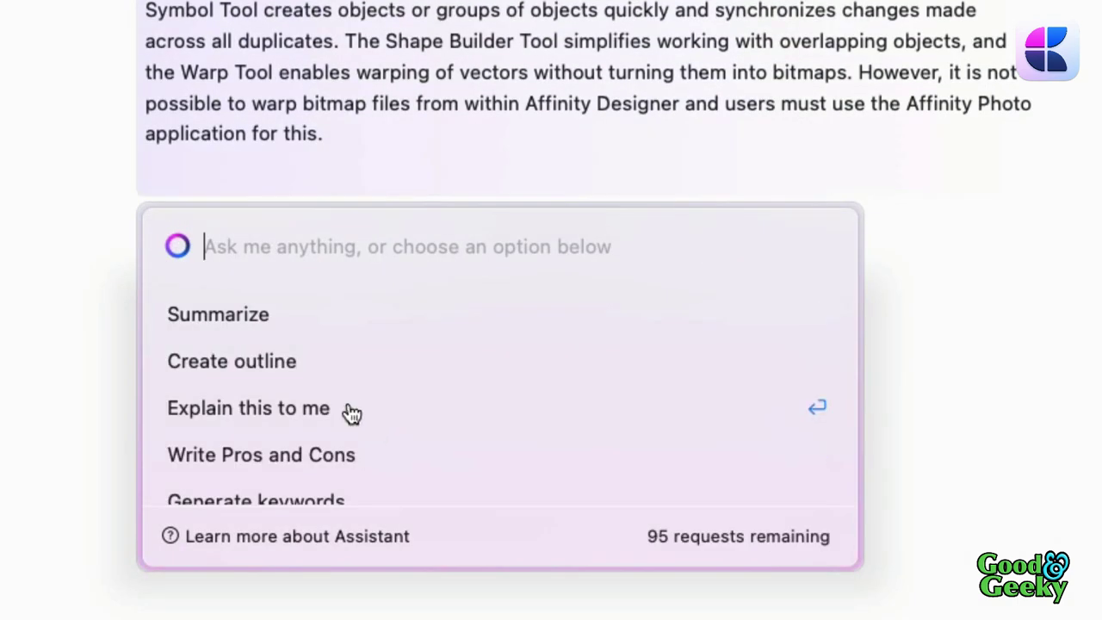
pyautogui.scroll(-1, 351, 413)
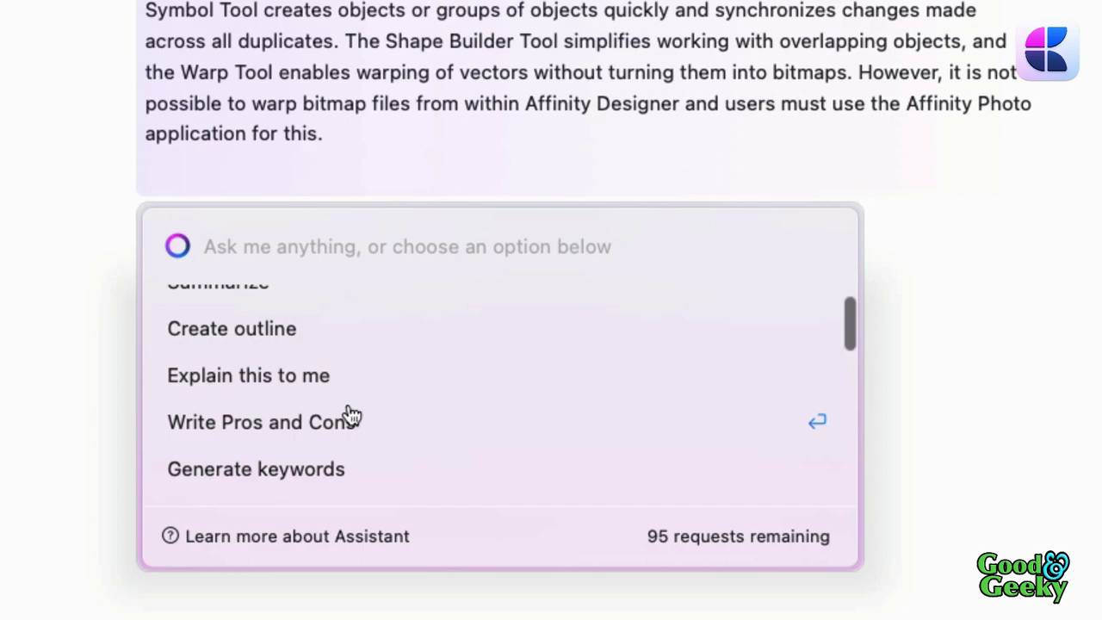
pyautogui.click(316, 470)
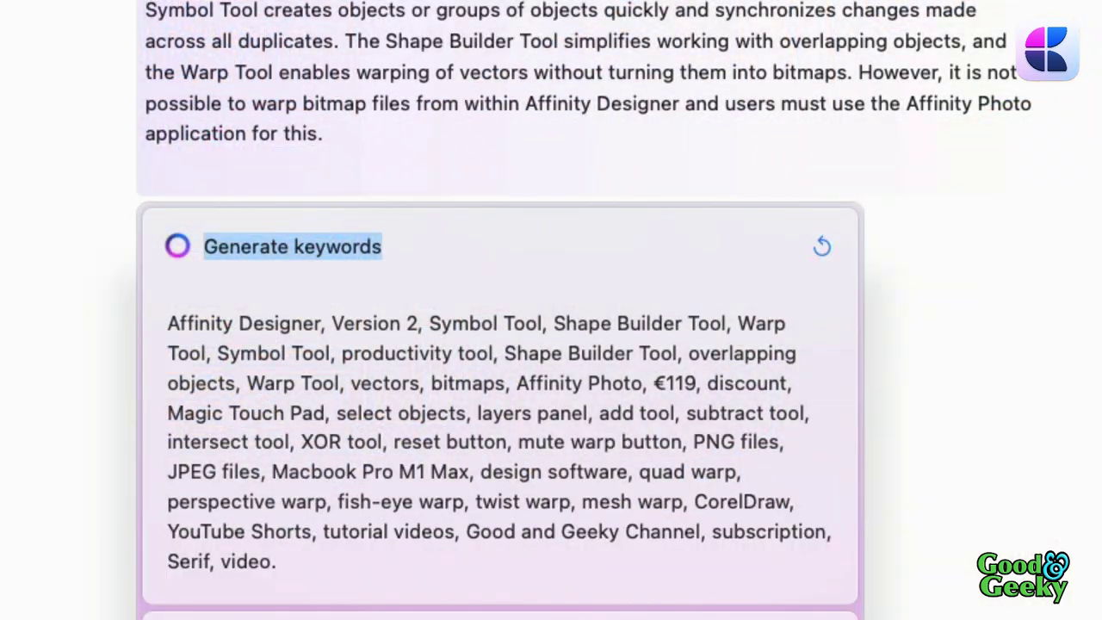
pyautogui.press('Return')
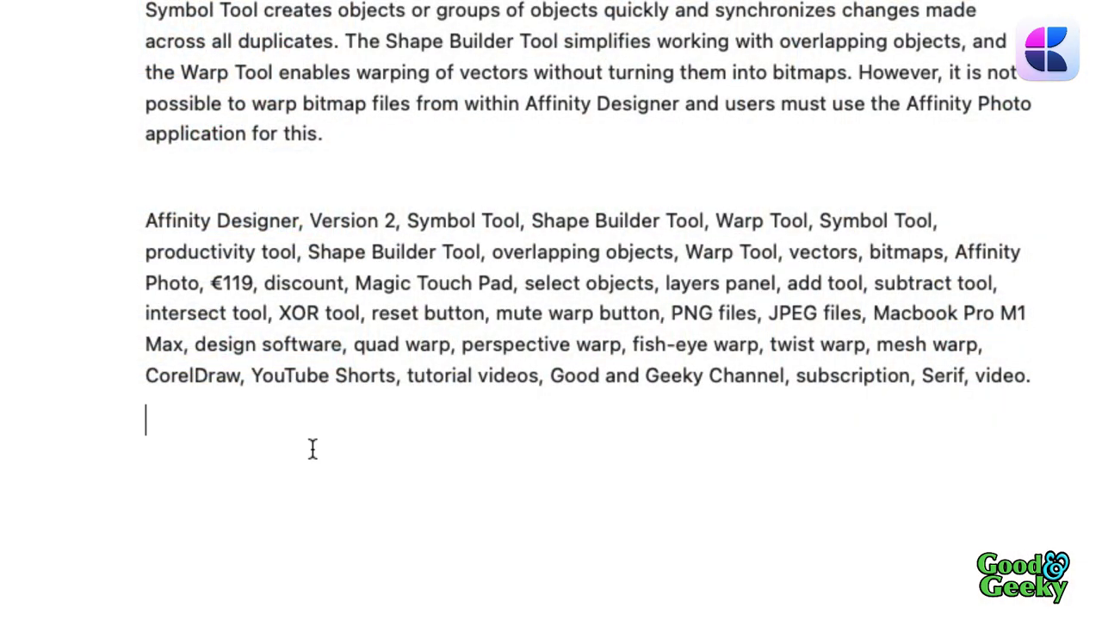
# - Have the Assistant generate hashtags for the article and insert them below the keyword list
pyautogui.write('/')
pyautogui.press('Return')
pyautogui.scroll(-2, 554, 414)
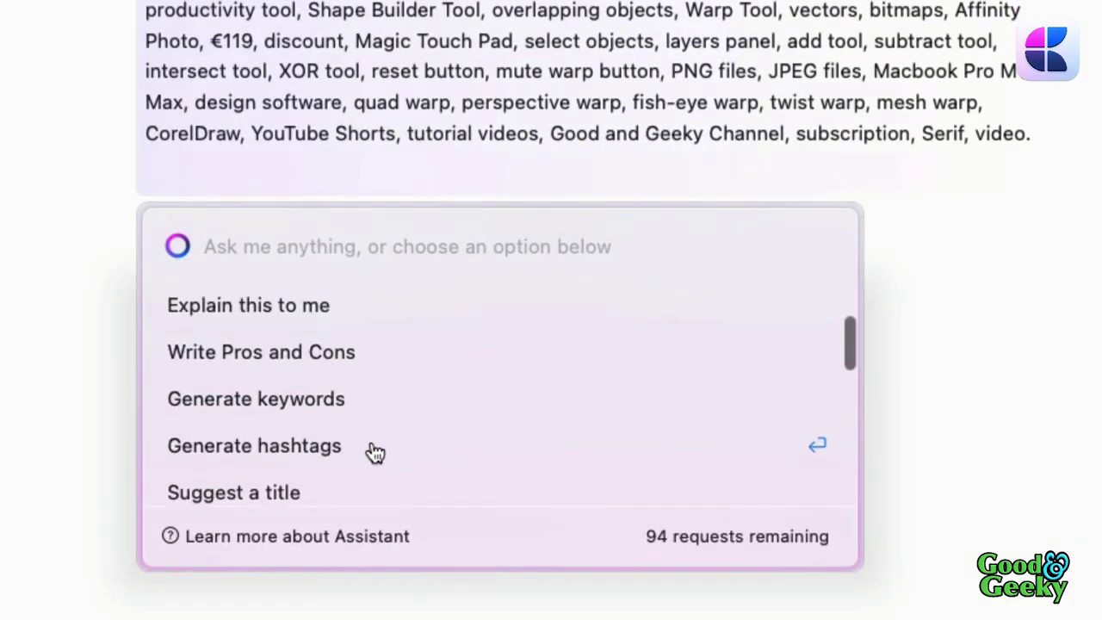
pyautogui.click(341, 447)
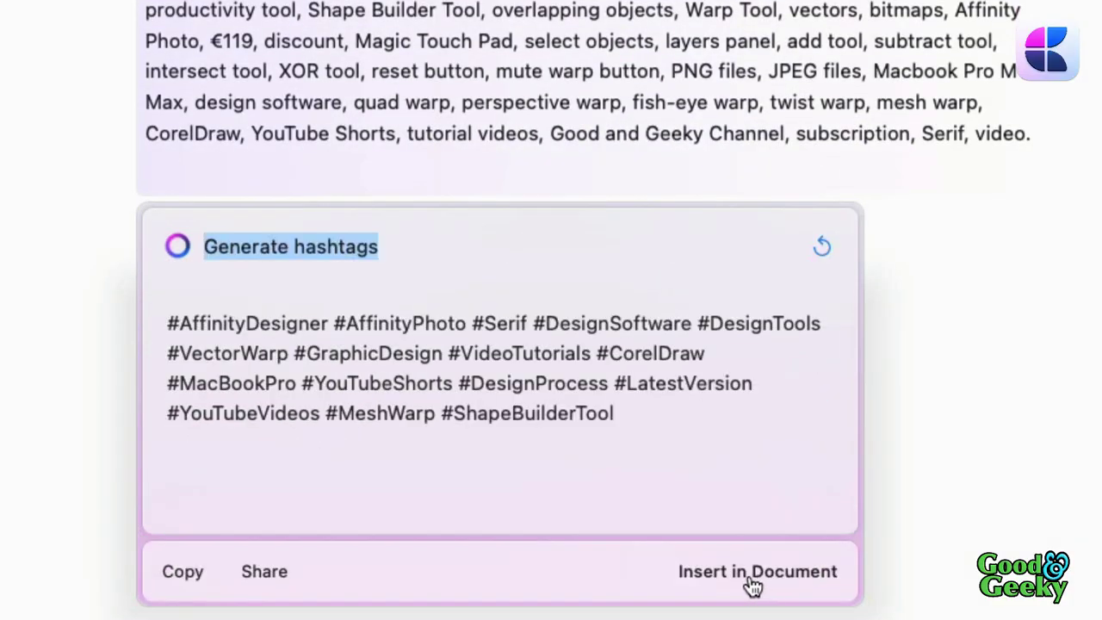
pyautogui.click(753, 573)
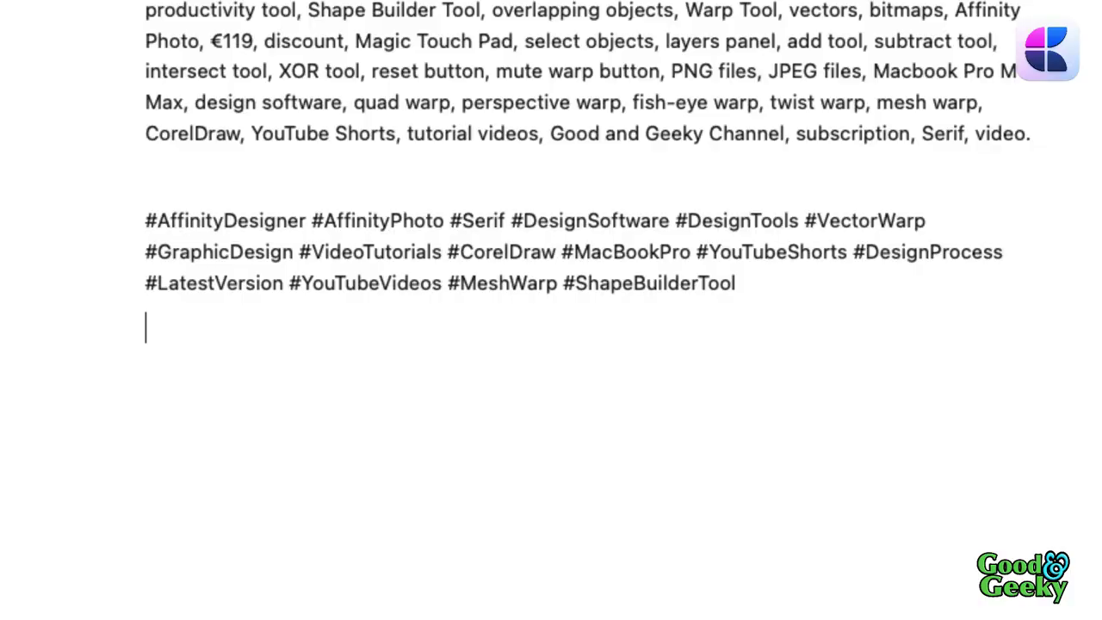
# - Ask the Assistant on the line below the hashtags to translate the text to Spanish
pyautogui.write('/')
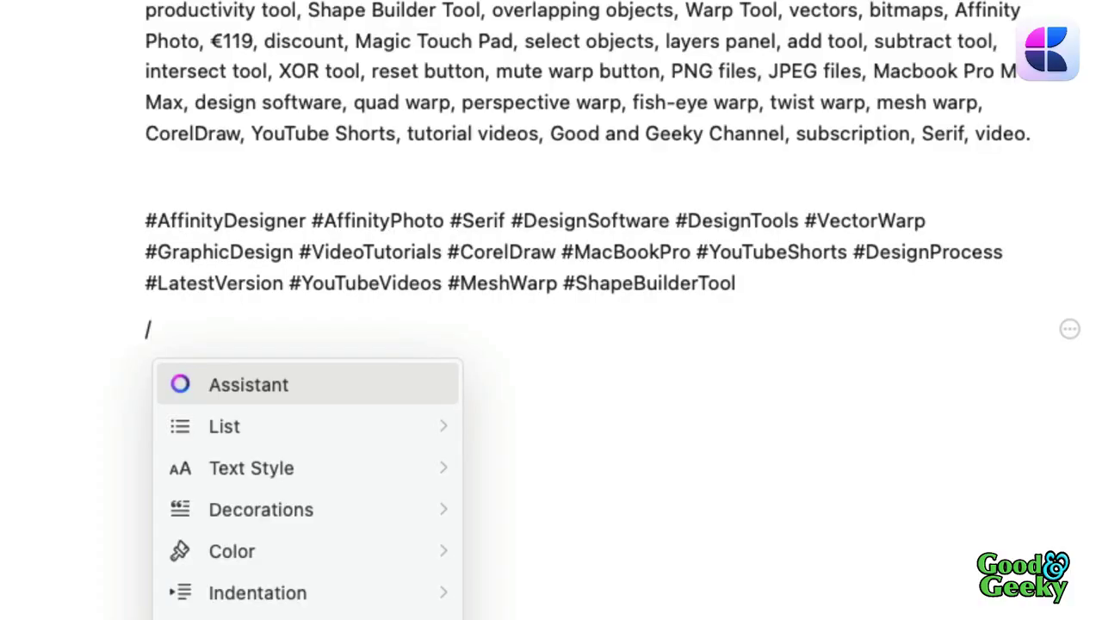
pyautogui.press('Return')
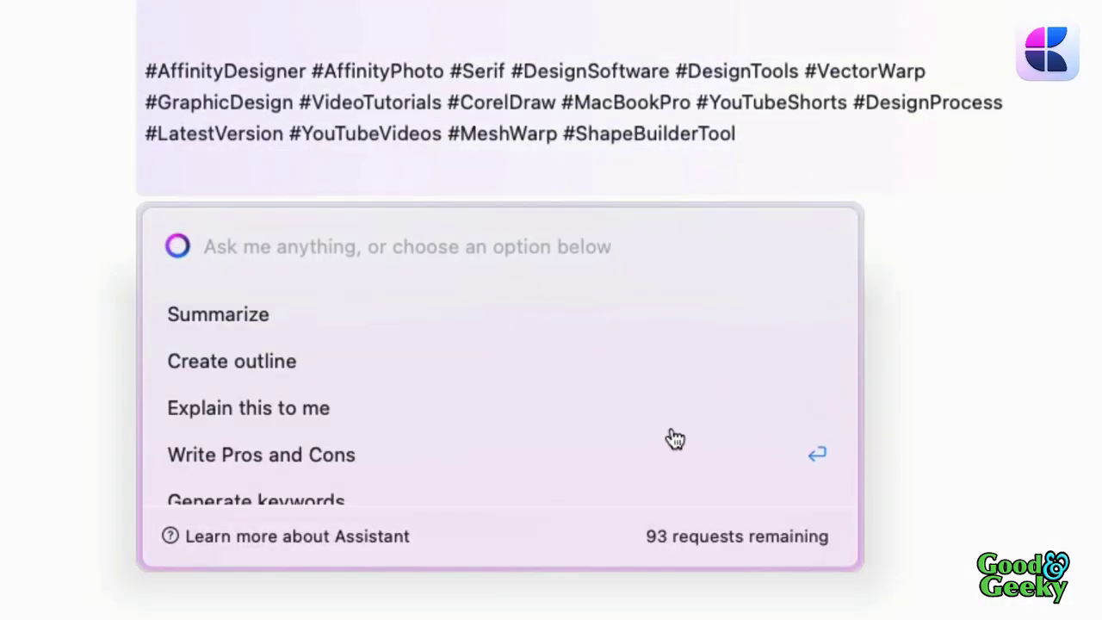
pyautogui.scroll(-4, 654, 430)
pyautogui.scroll(-2, 634, 422)
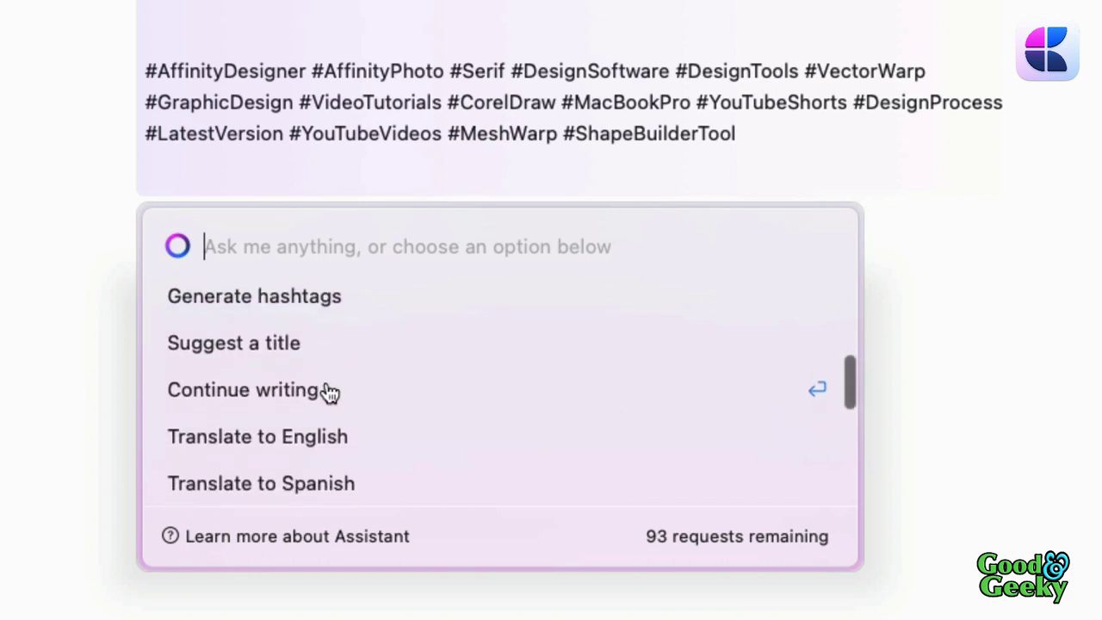
pyautogui.click(341, 487)
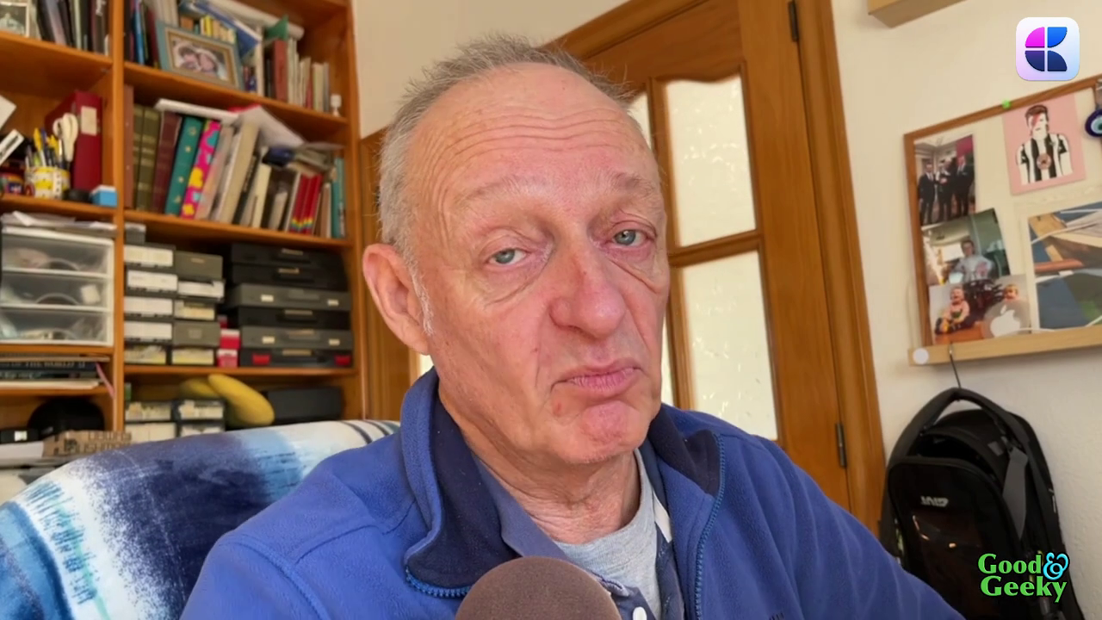